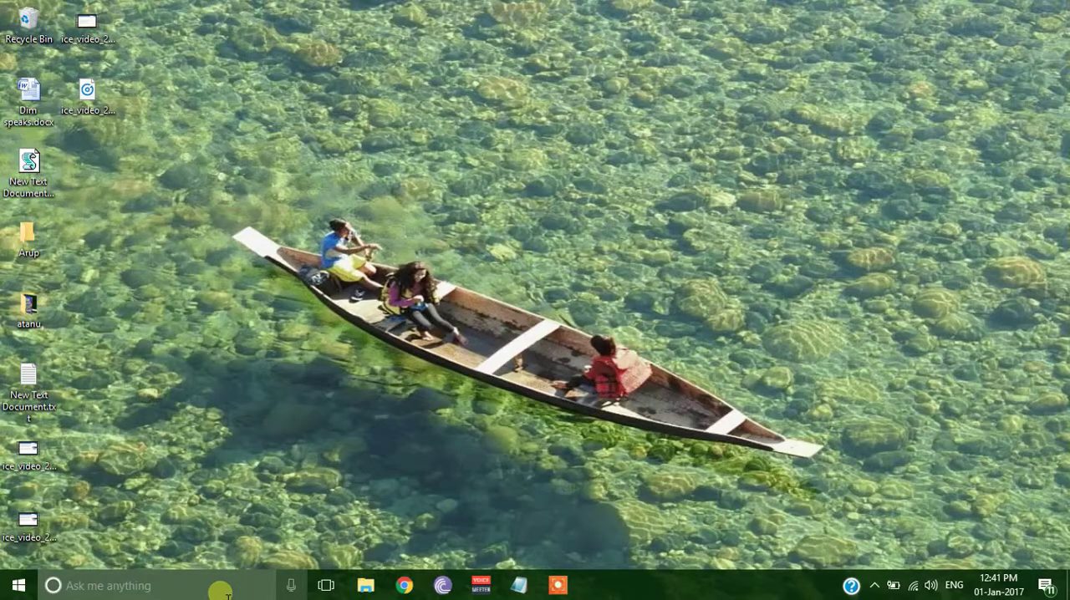
Open the Run dialog and launch a blank Notepad document with the notepad command
left_click(17, 585)
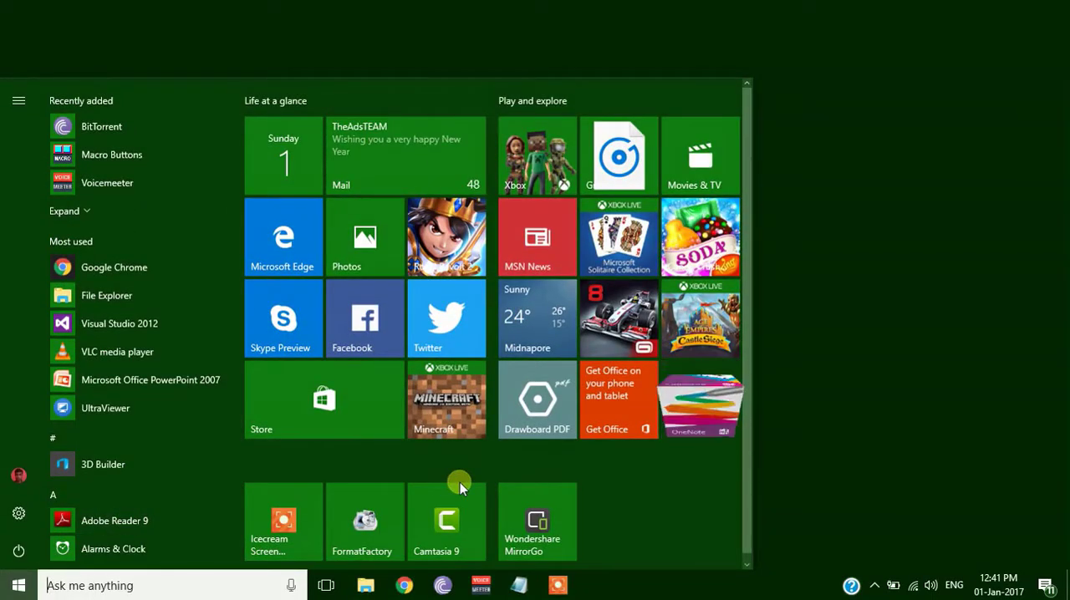
key("super+r")
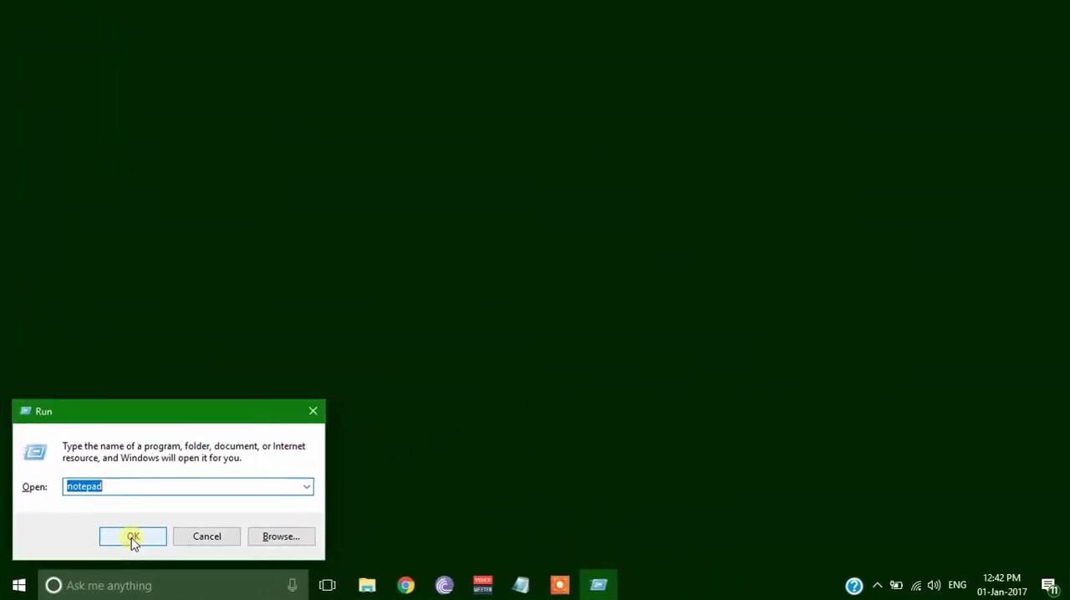
left_click(436, 456)
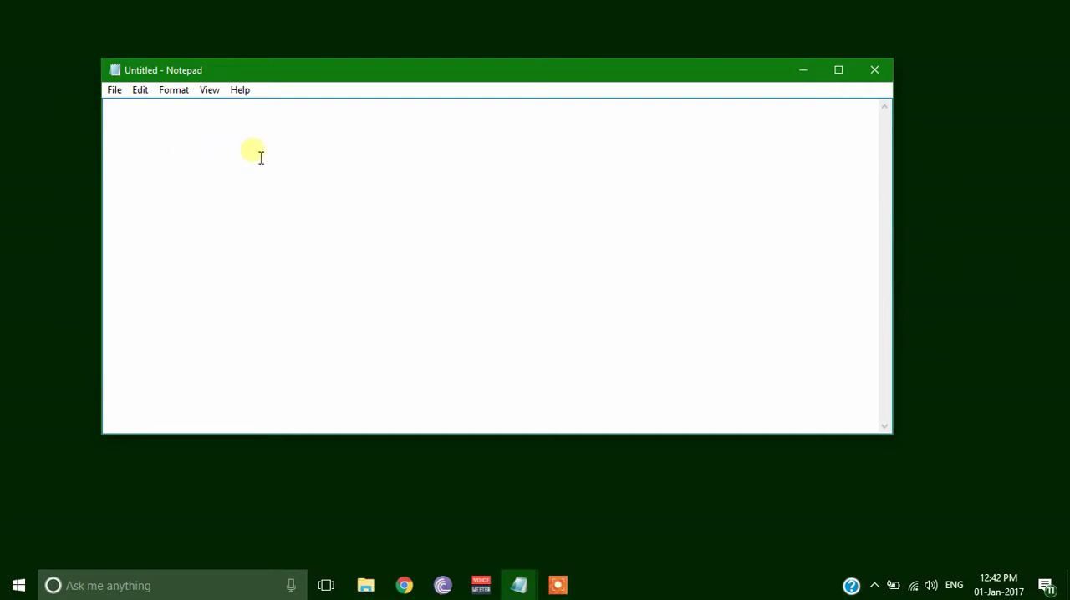
Copy the four-line speech script with the message "Welcome to your PC, Username" from New Text Document.txt into the untitled Notepad document
left_click(837, 71)
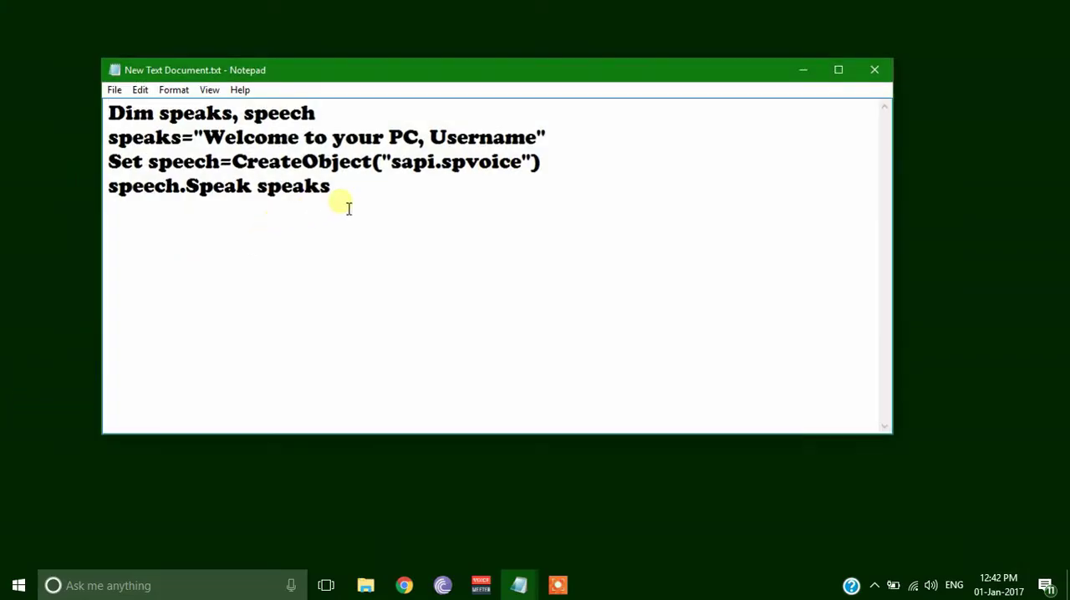
left_click_drag(354, 203, 71, 103)
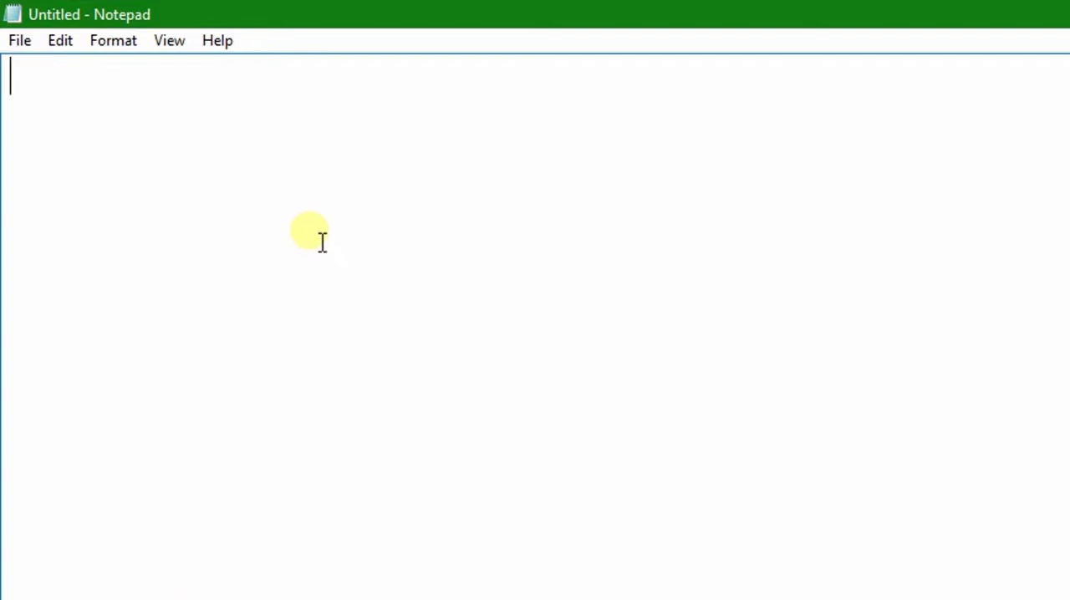
type("Dim speaks, speech speaks=\"Welcome to your PC, Username\" Set speech=CreateObject(\"sapi.spvoice\") speech.Speak speaks")
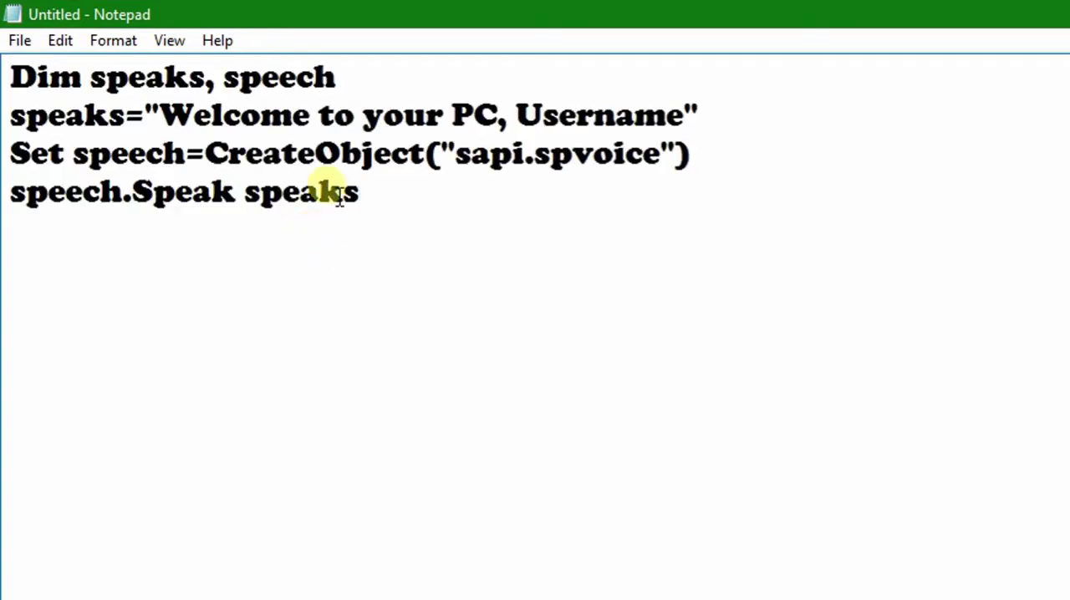
Start saving the untitled script under a new name and set the file type to All Files
key("ctrl+s")
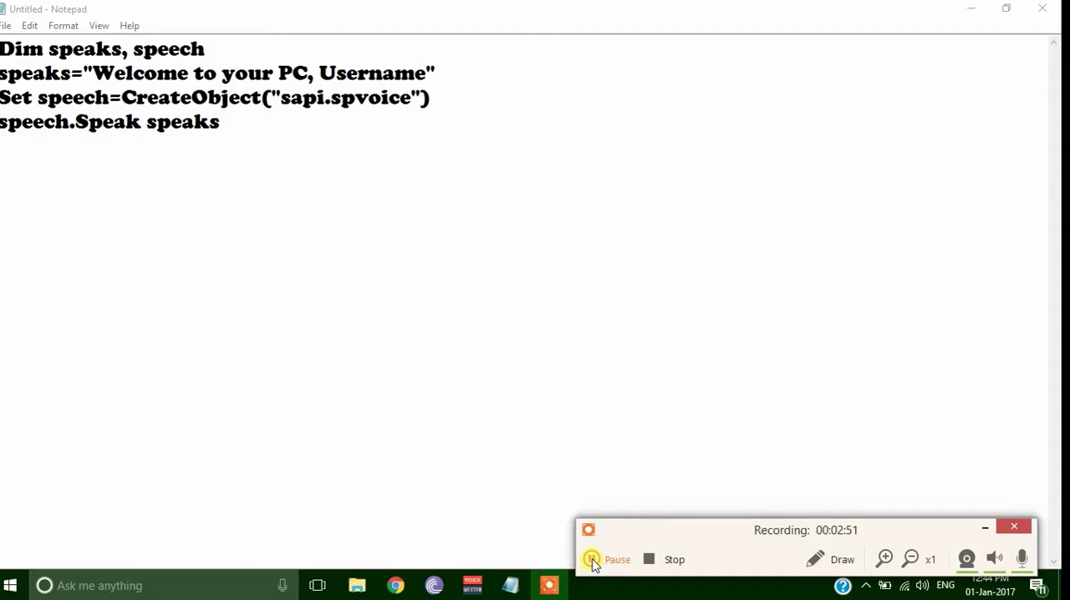
left_click(5, 26)
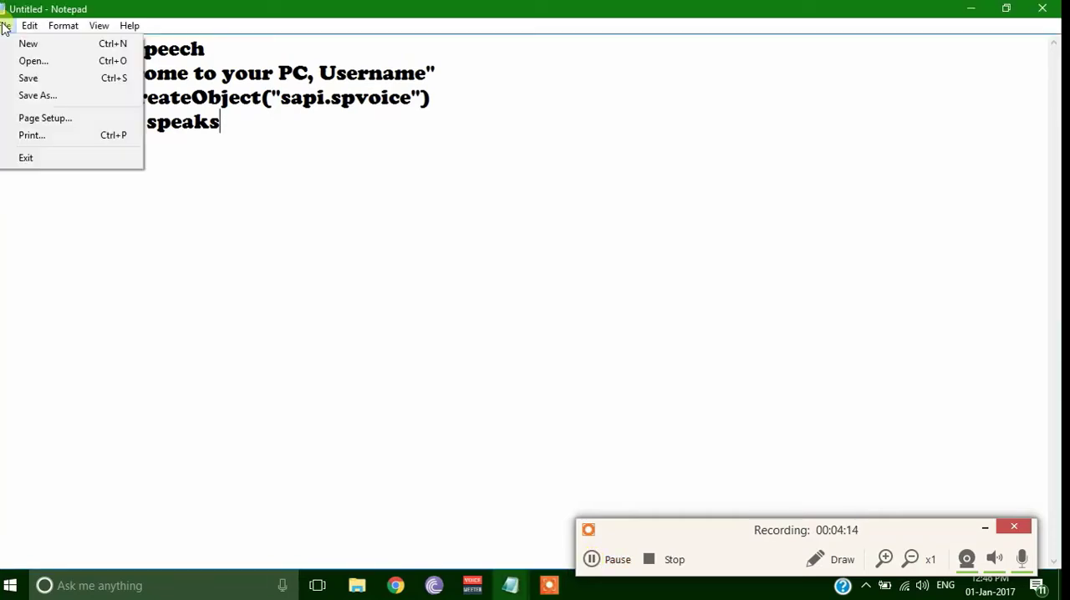
left_click(35, 97)
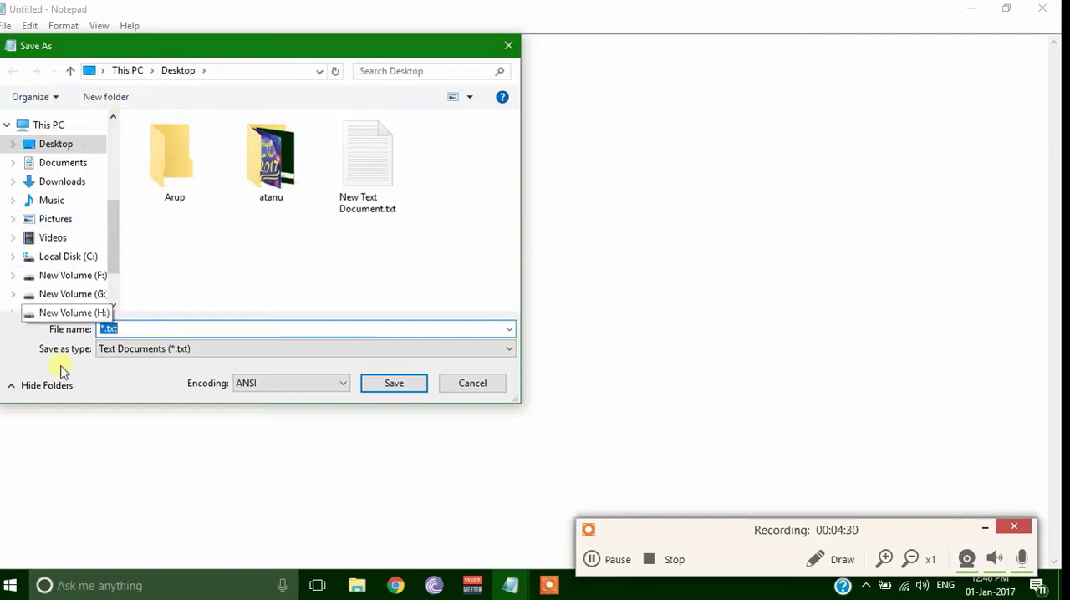
left_click(150, 349)
left_click(136, 369)
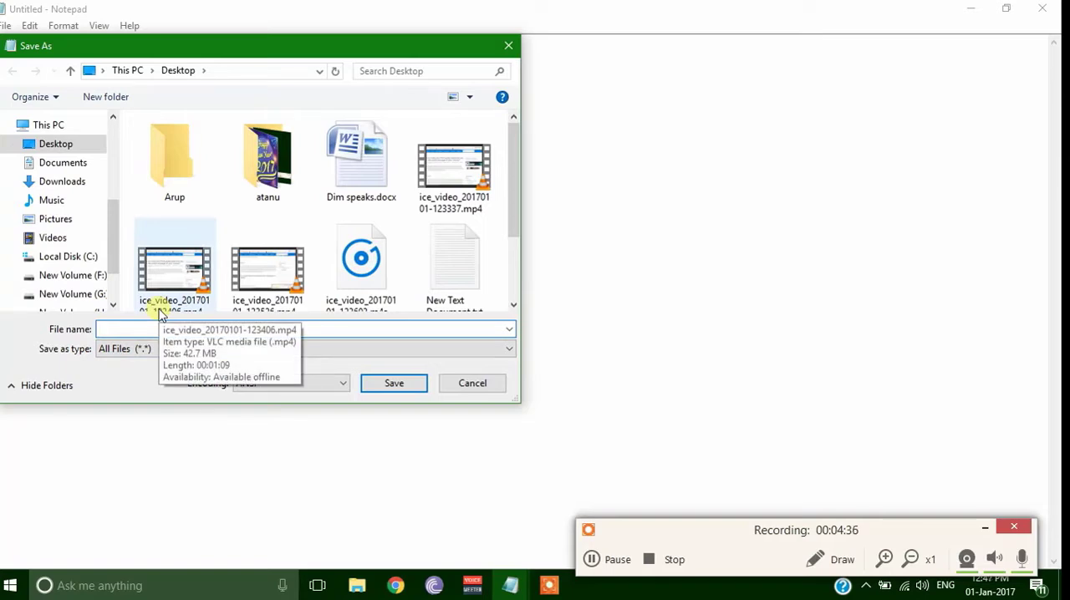
Name the script Wellcome.vbs and save it on the Desktop
type("W")
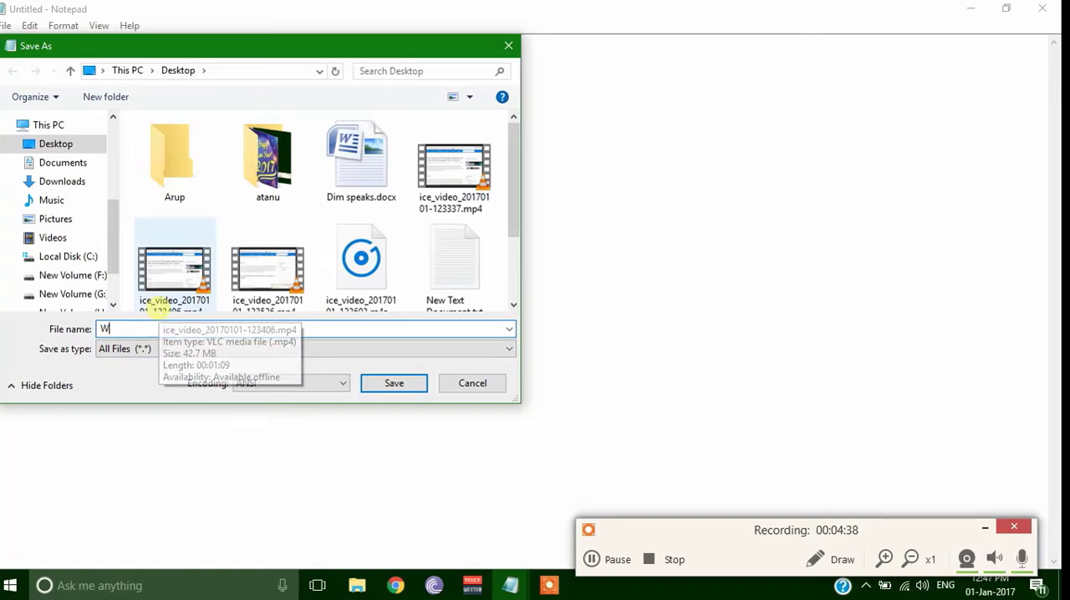
type("ellcx")
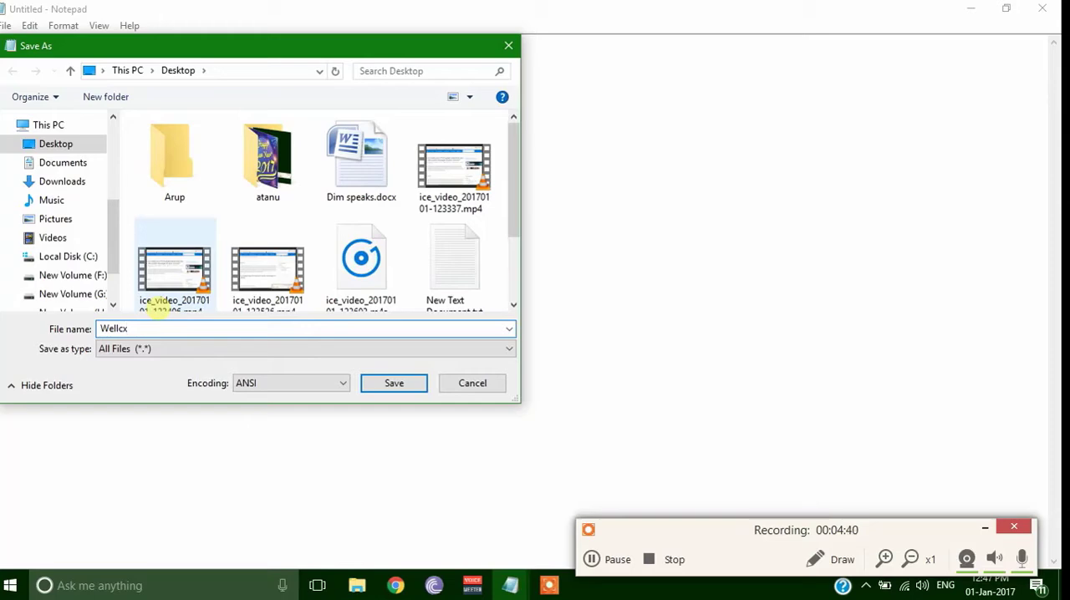
type("me")
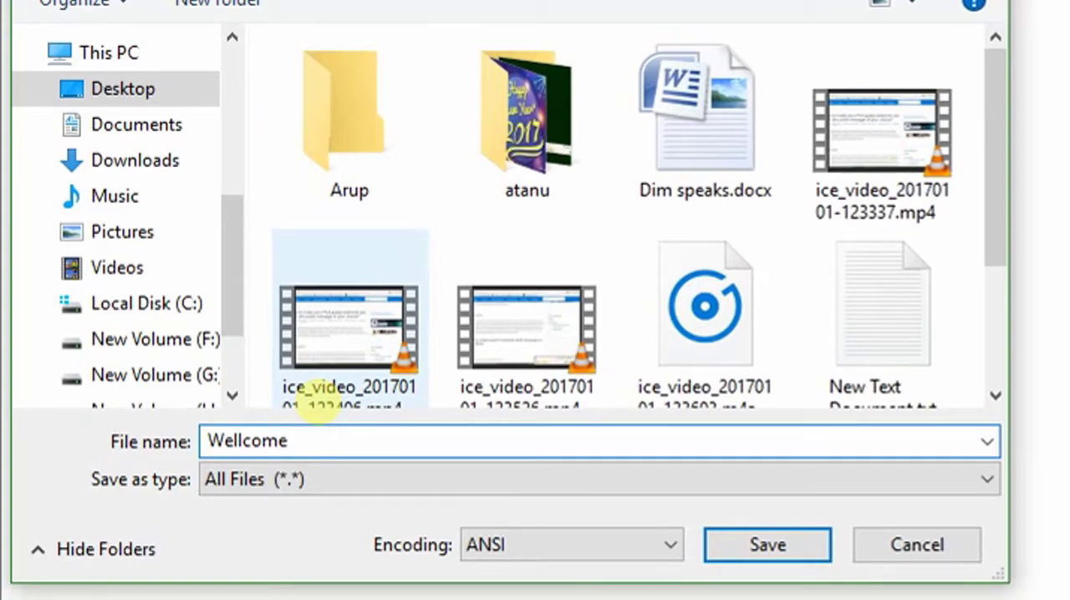
type(".vbs")
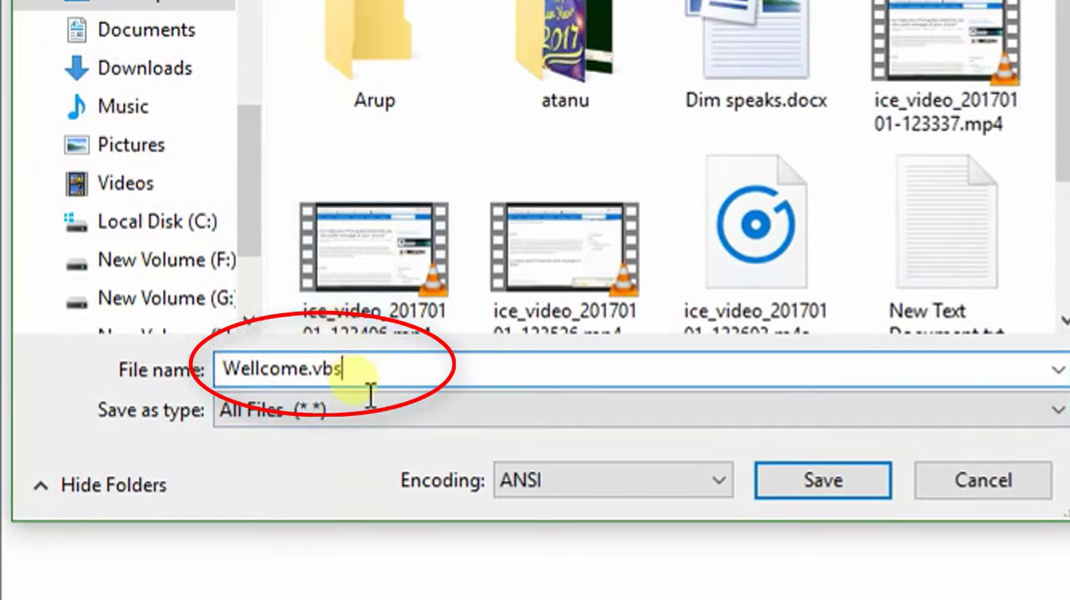
left_click_drag(375, 387, 432, 393)
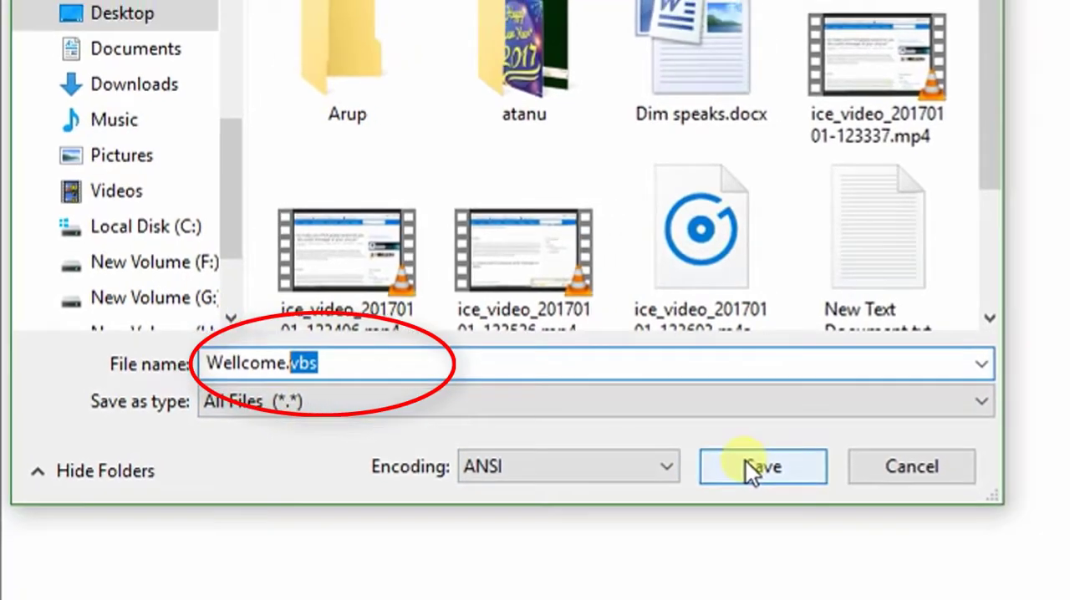
left_click(805, 482)
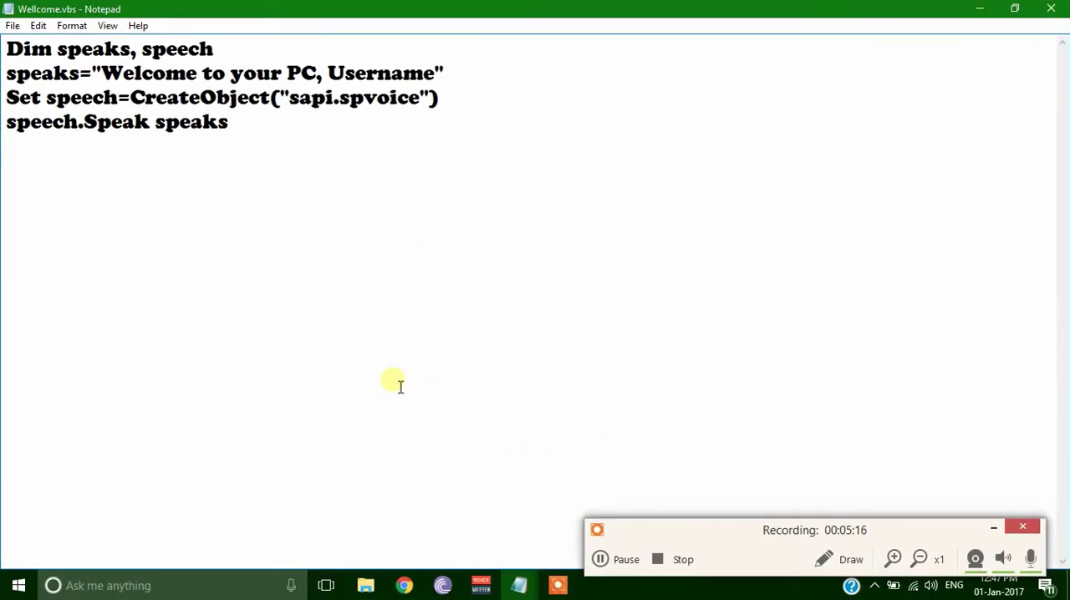
Minimize the Wellcome.vbs window and close New Text Document.txt
left_click(980, 10)
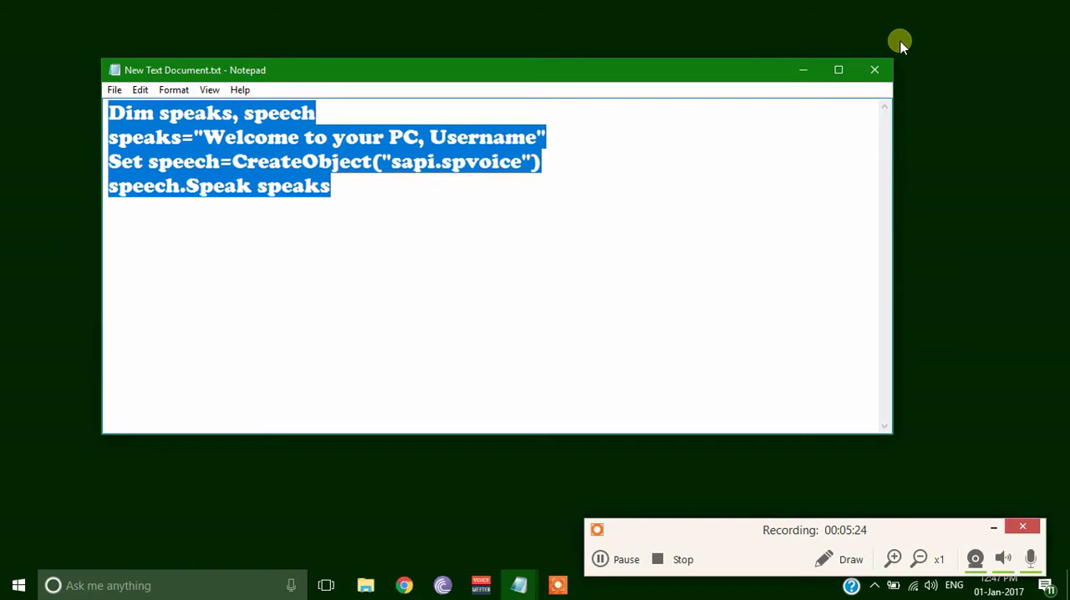
left_click(868, 70)
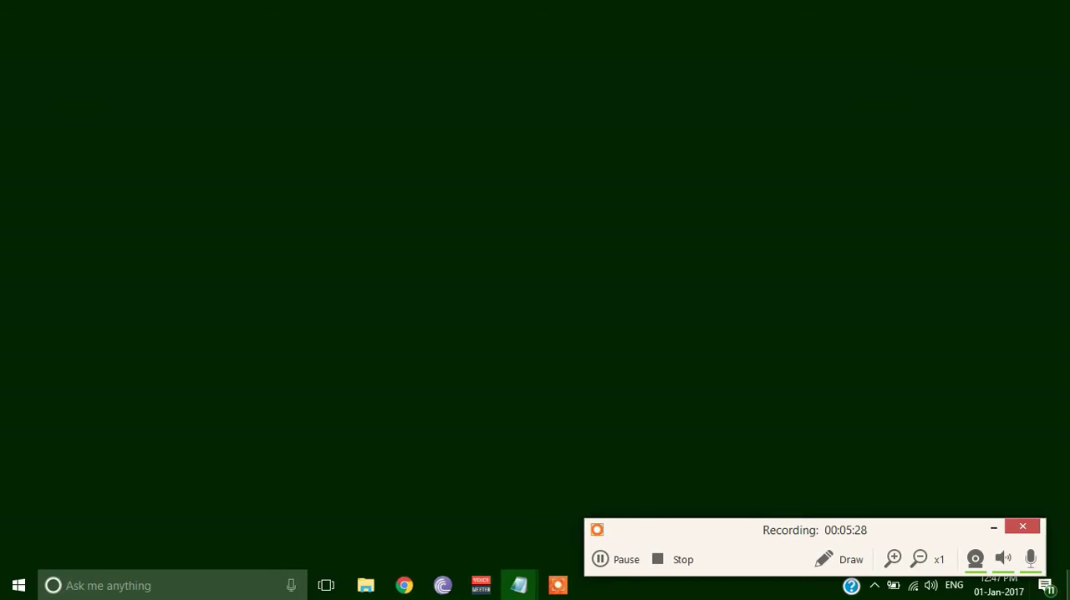
left_click(603, 562)
left_click(603, 562)
left_click(996, 534)
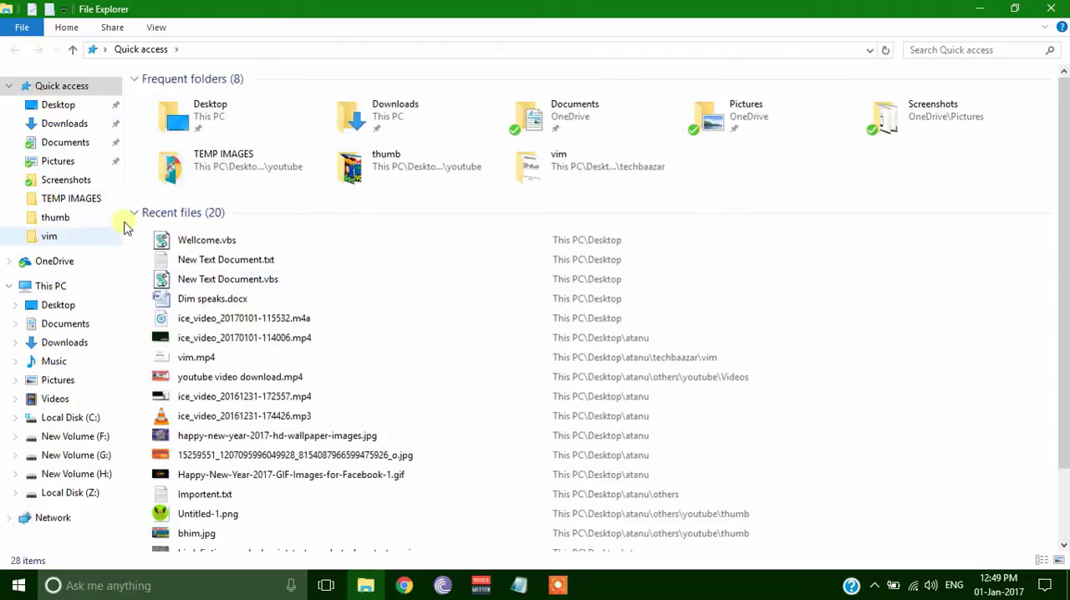
In File Explorer, go to Local Disk (C:), Users, the current user's profile folder, and open its AppData folder
left_click(74, 289)
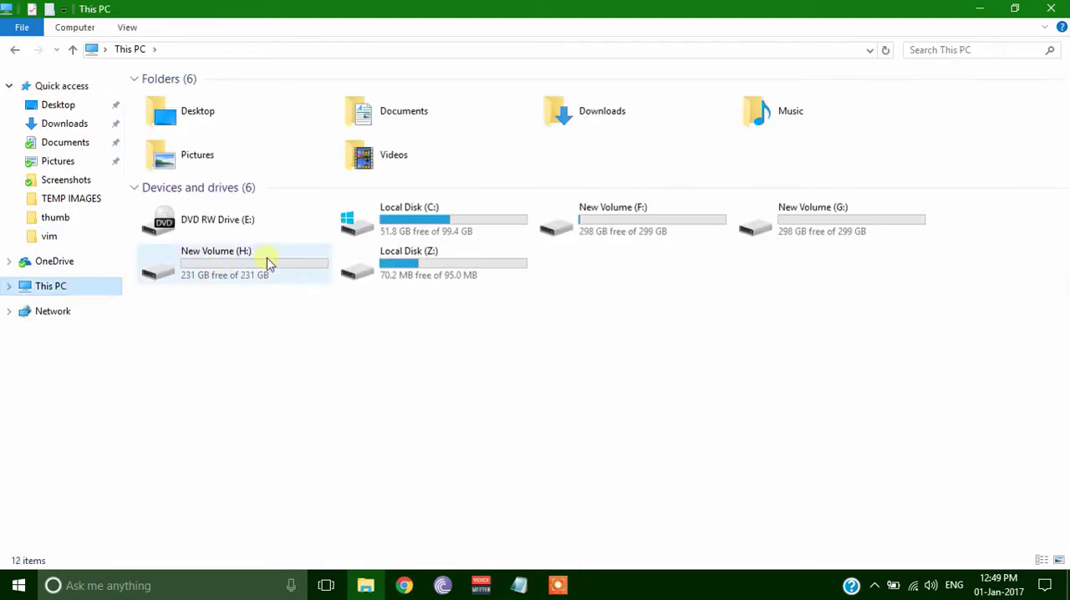
double_click(466, 230)
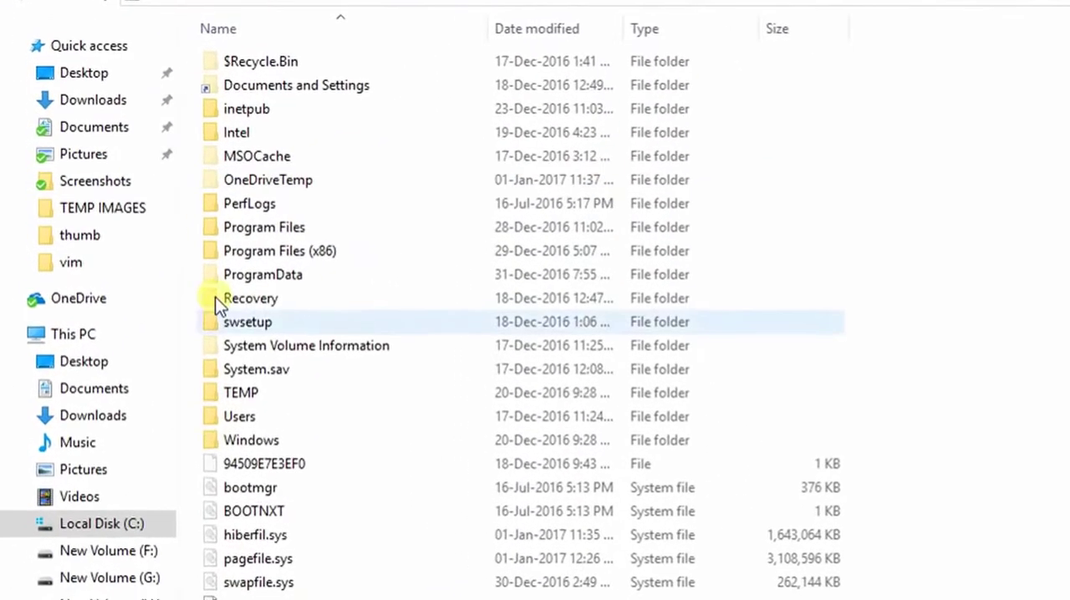
double_click(246, 417)
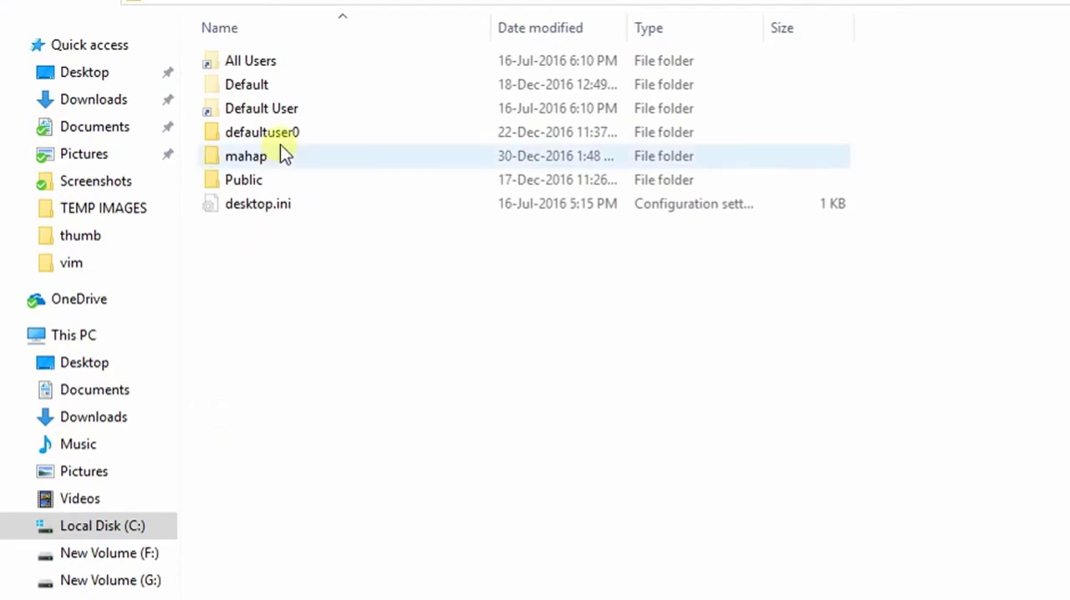
mouse_move(251, 158)
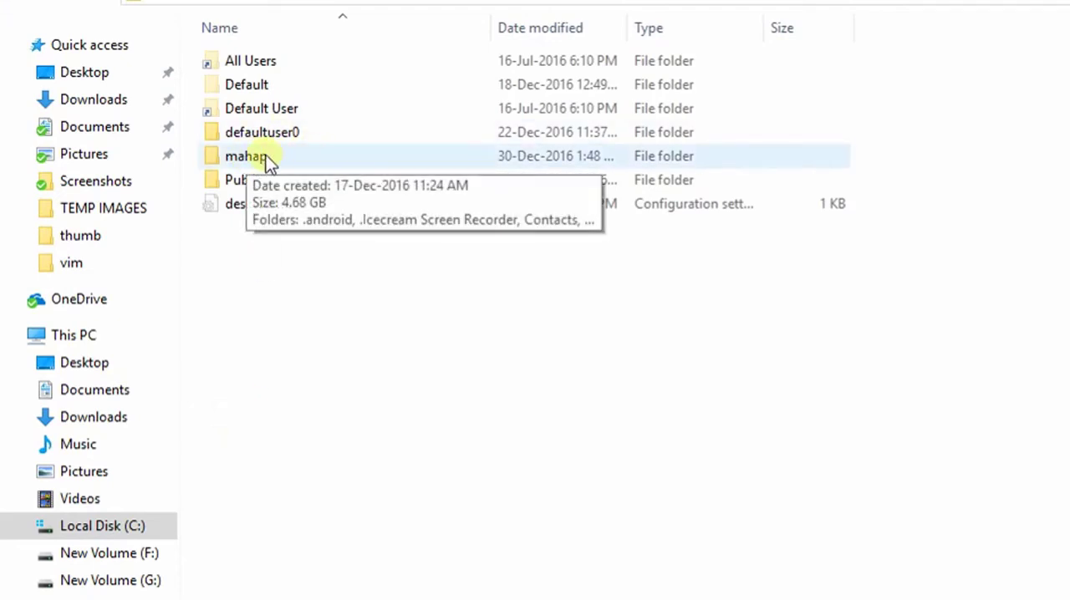
double_click(263, 160)
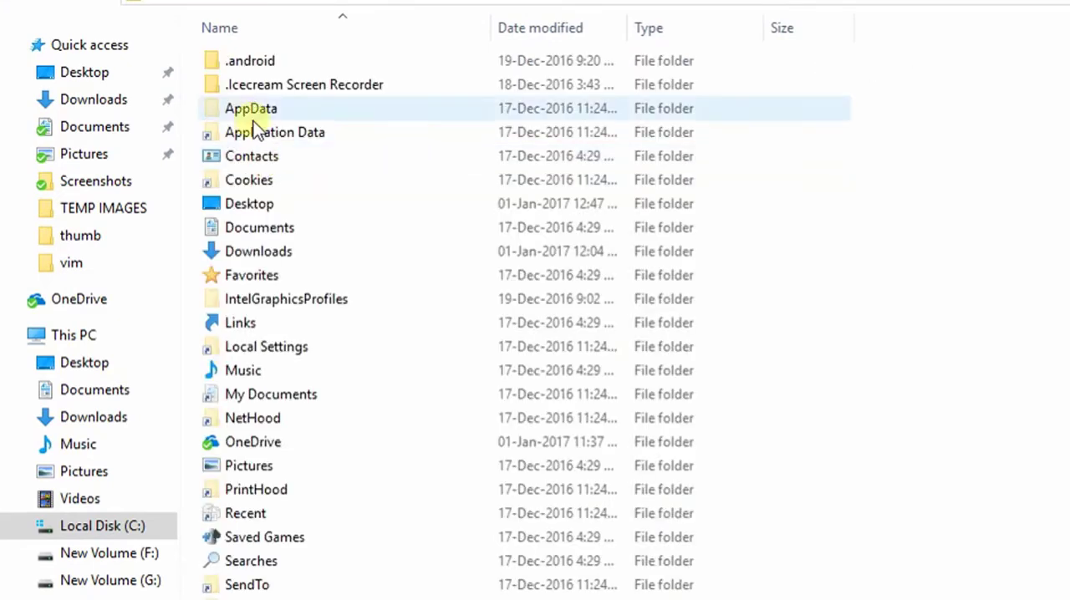
mouse_move(260, 285)
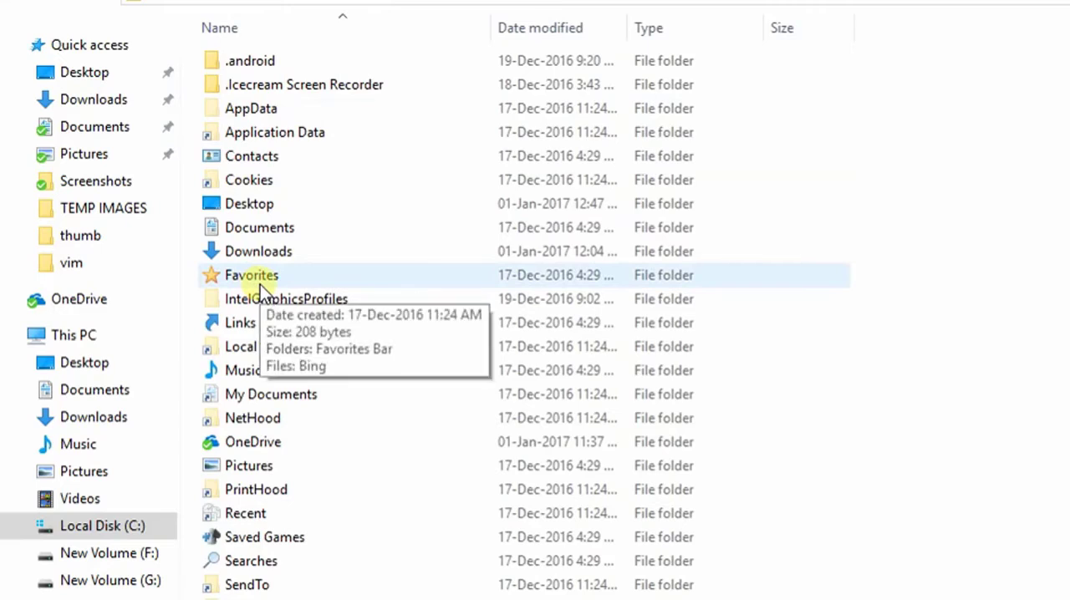
double_click(251, 104)
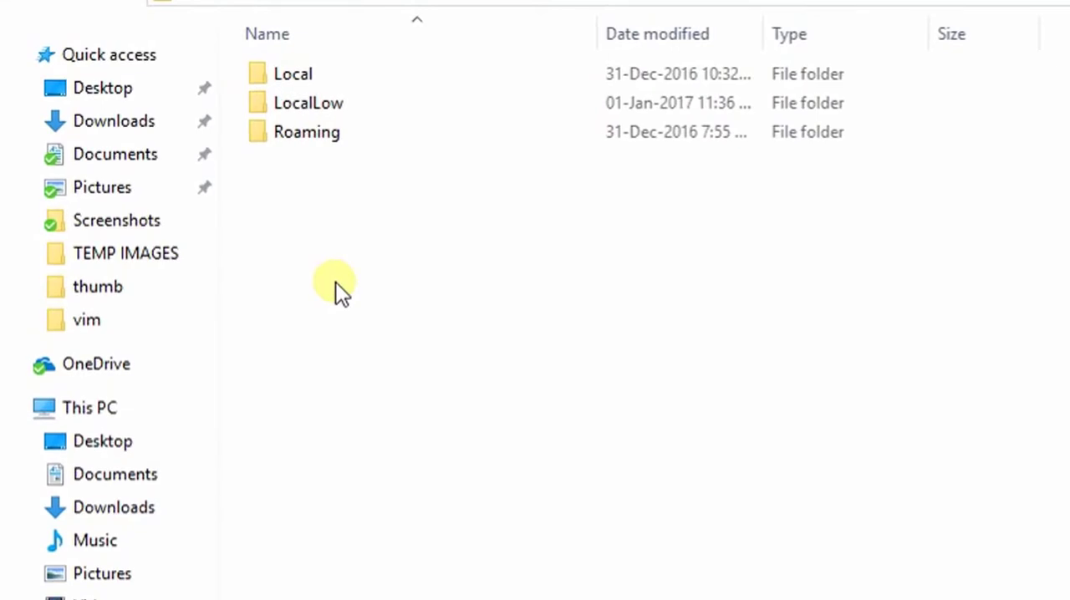
From AppData, go through Roaming, Microsoft, Windows, Start Menu and Programs to open the Startup folder
double_click(318, 132)
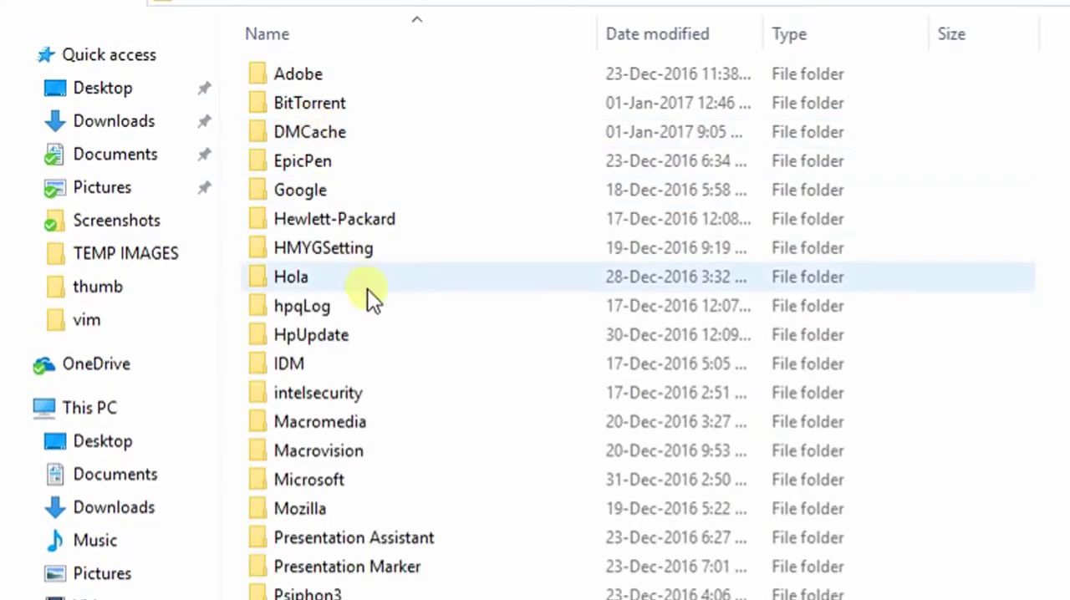
scroll(368, 293, "down", 4)
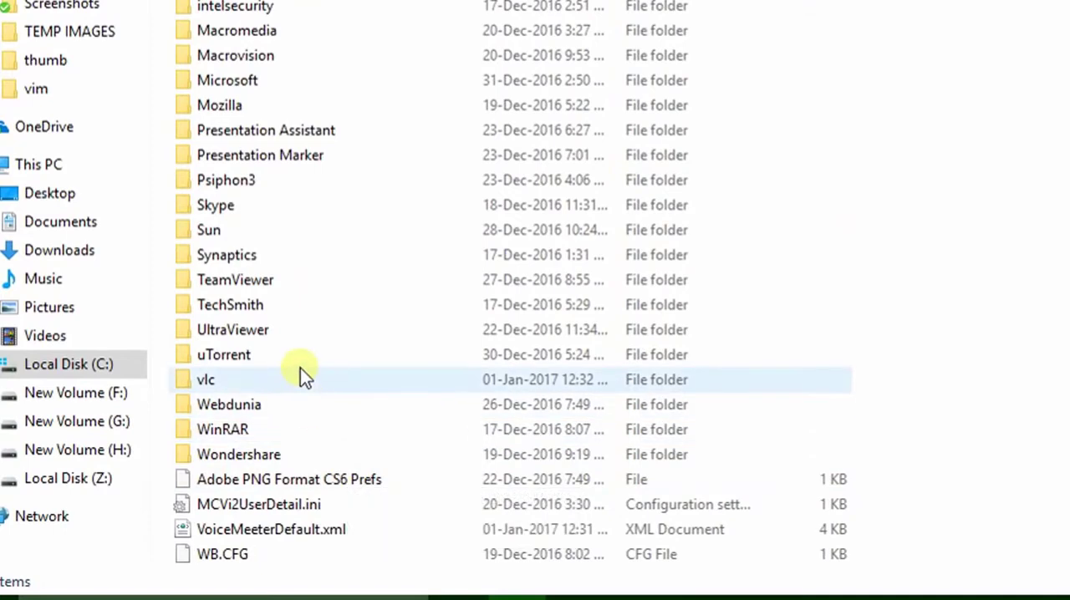
mouse_move(300, 368)
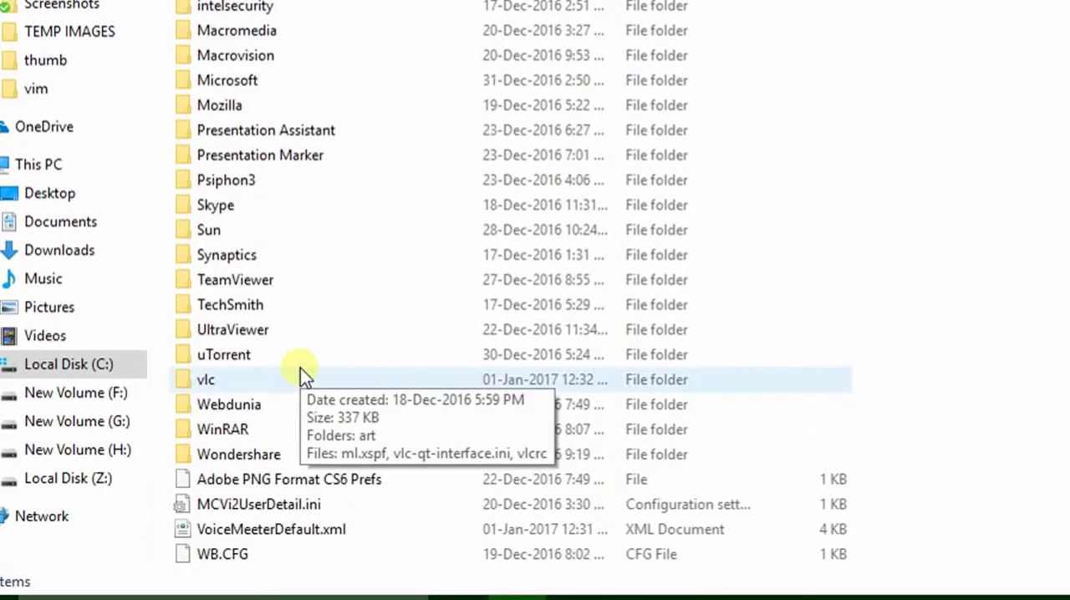
double_click(207, 79)
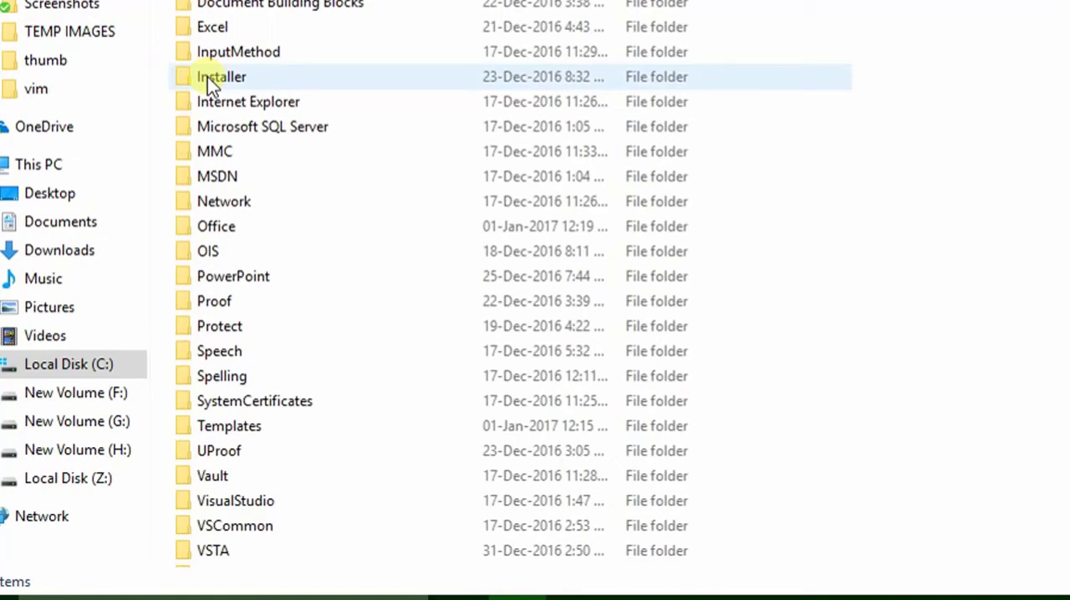
scroll(244, 528, "down", 1)
double_click(244, 529)
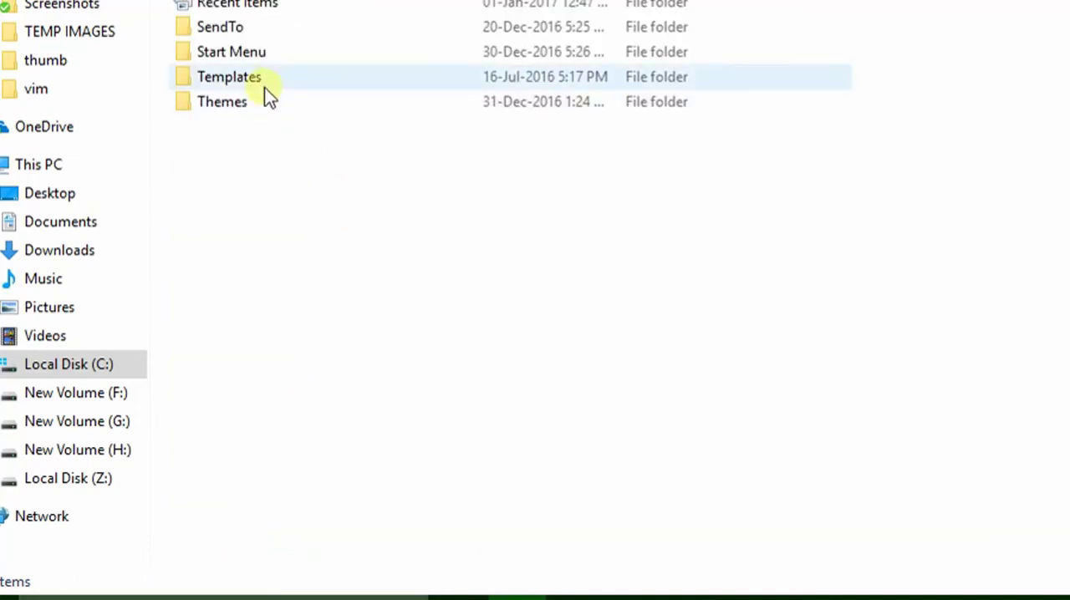
double_click(225, 50)
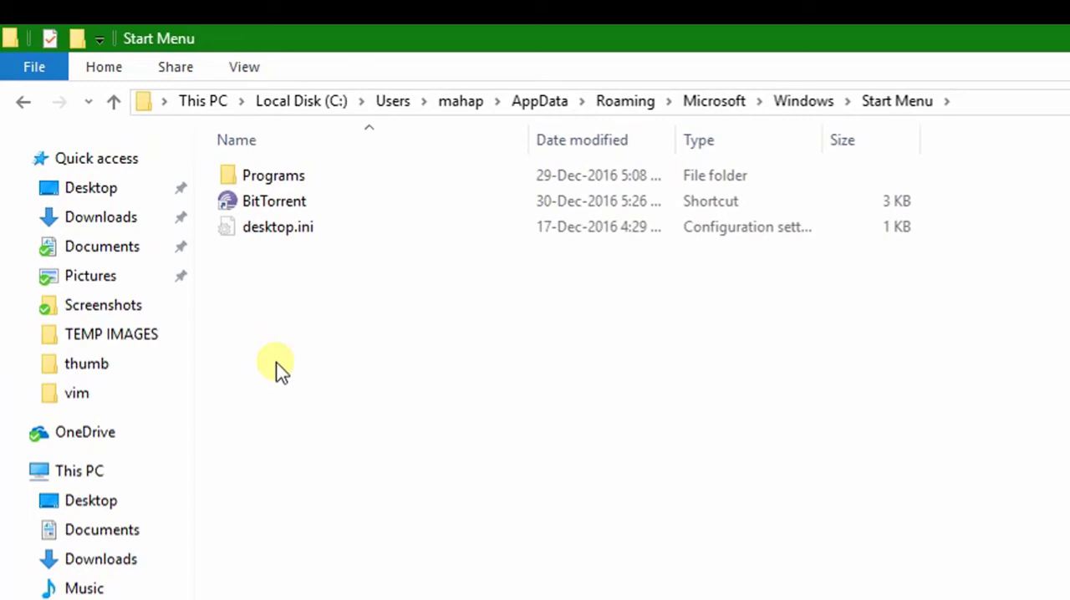
double_click(268, 179)
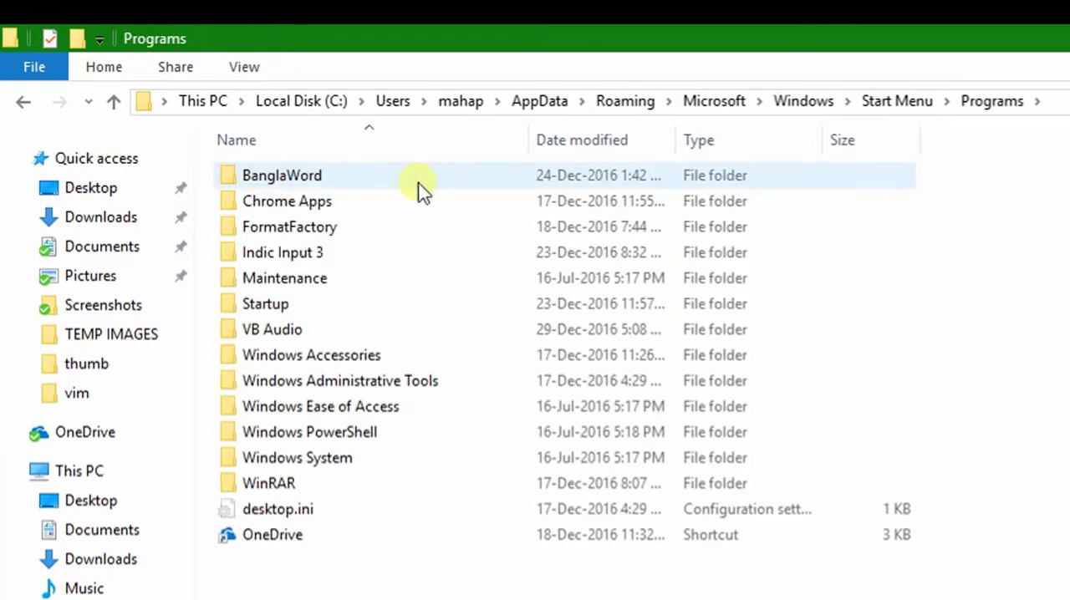
double_click(275, 304)
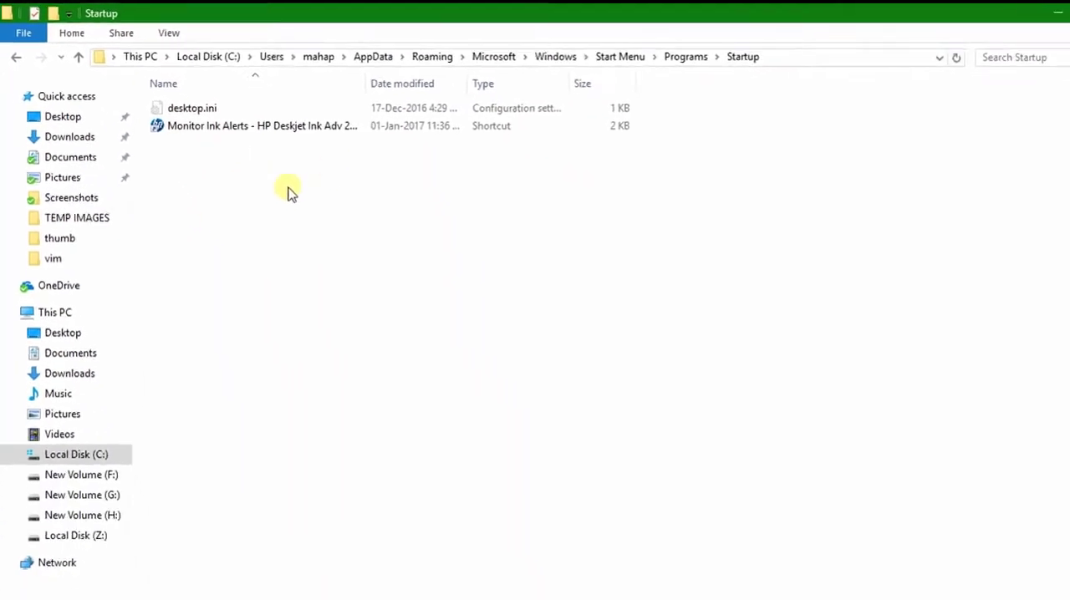
Switch to Dim speaks.docx in Word and examine the Startup folder path for Windows 10, 8, 7 and Vista
left_click_drag(985, 10, 861, 78)
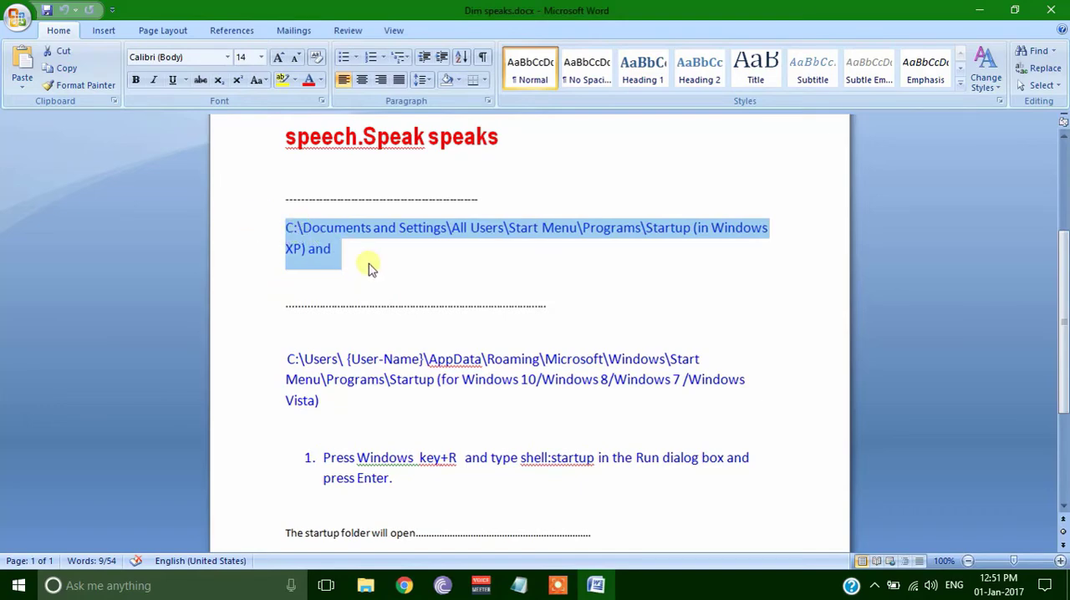
left_click_drag(1062, 315, 1066, 376)
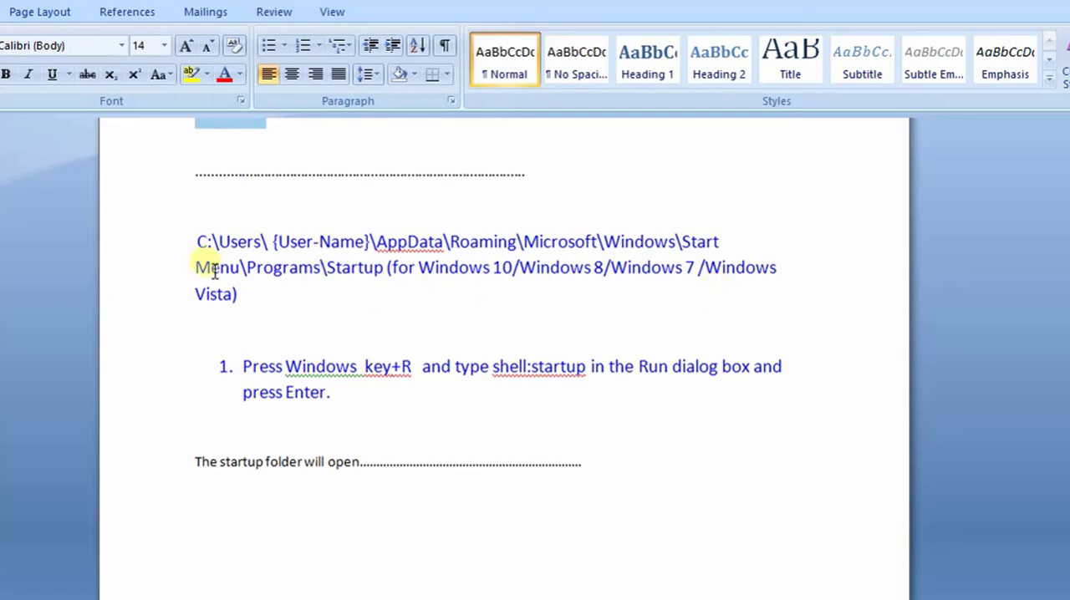
left_click_drag(196, 240, 266, 301)
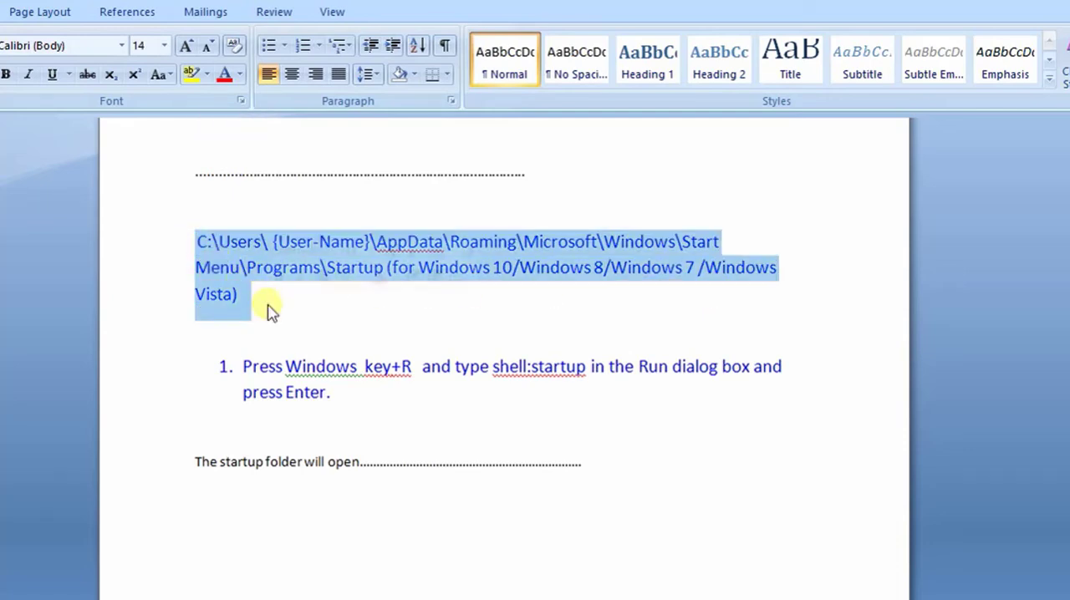
scroll(200, 249, "up", 3)
left_click(197, 245)
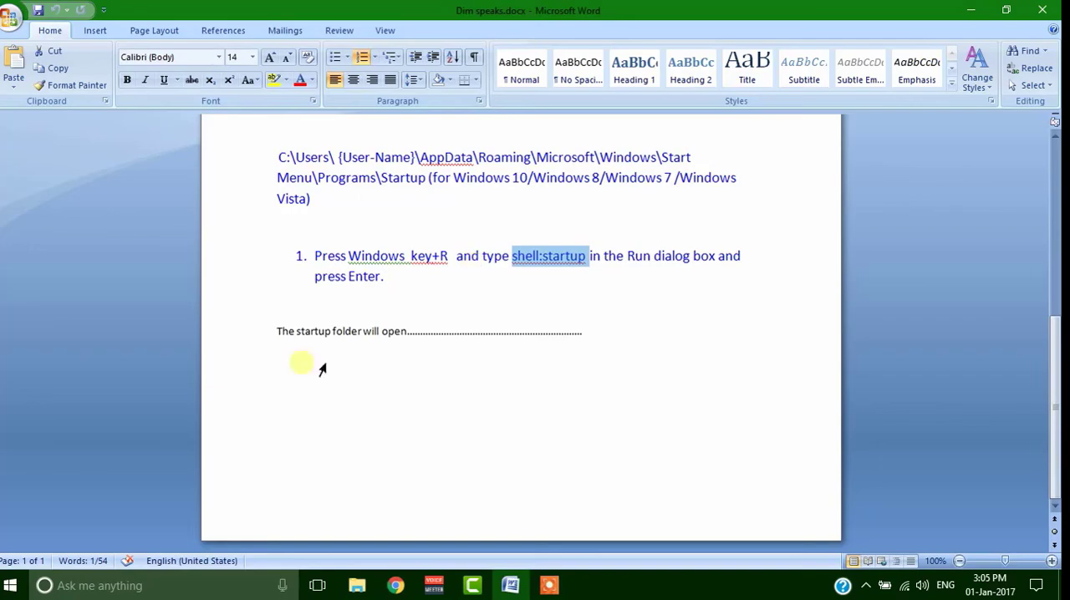
Open the Startup folder with the Run command shell:startup, lower its window on the desktop and minimize the Word document
key("super+r")
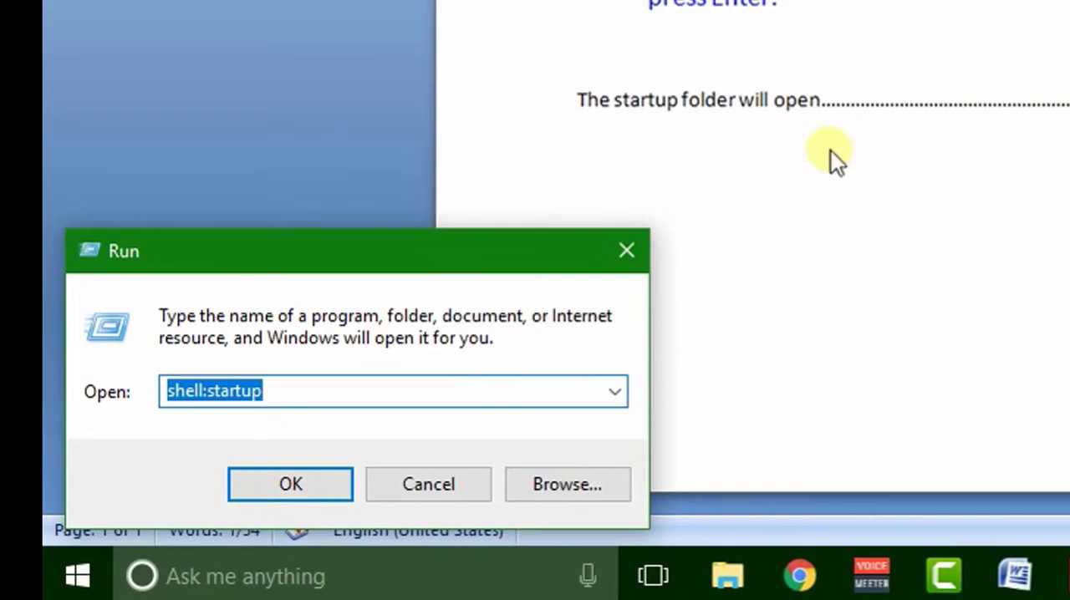
left_click(290, 480)
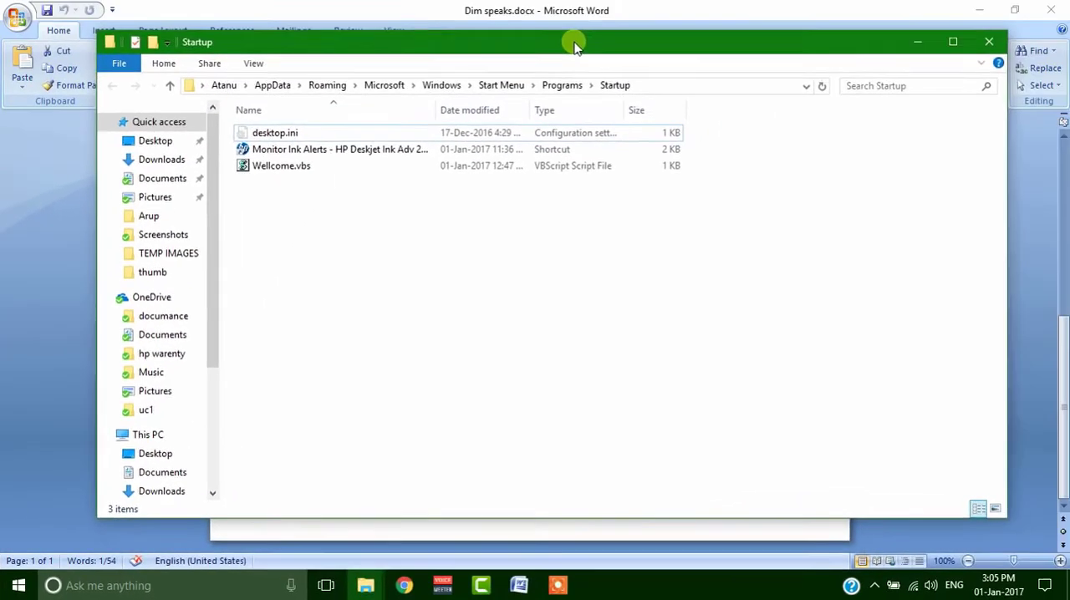
left_click_drag(573, 41, 610, 270)
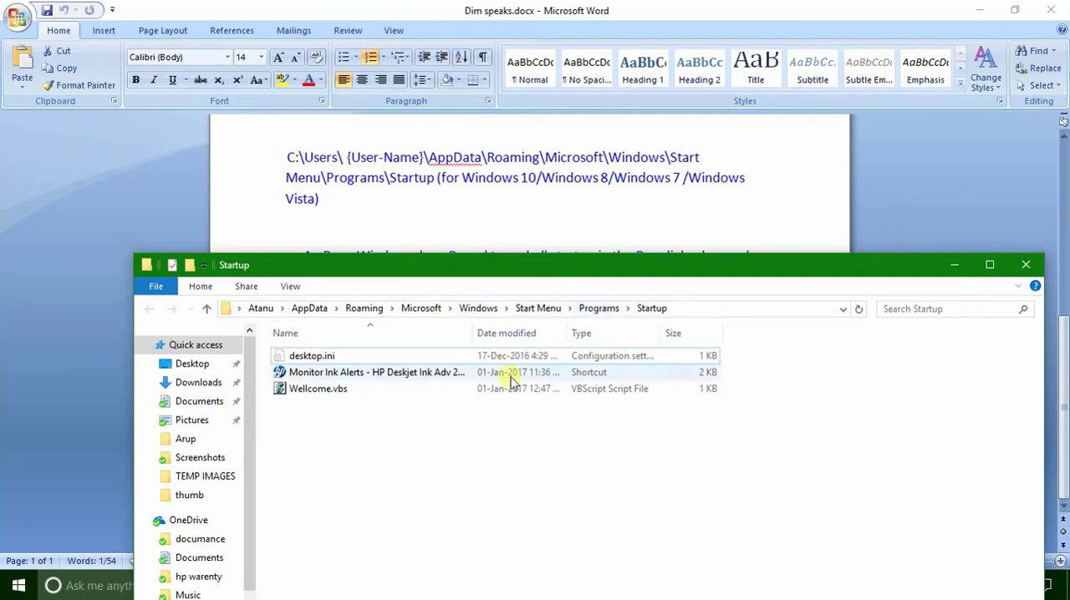
left_click(977, 11)
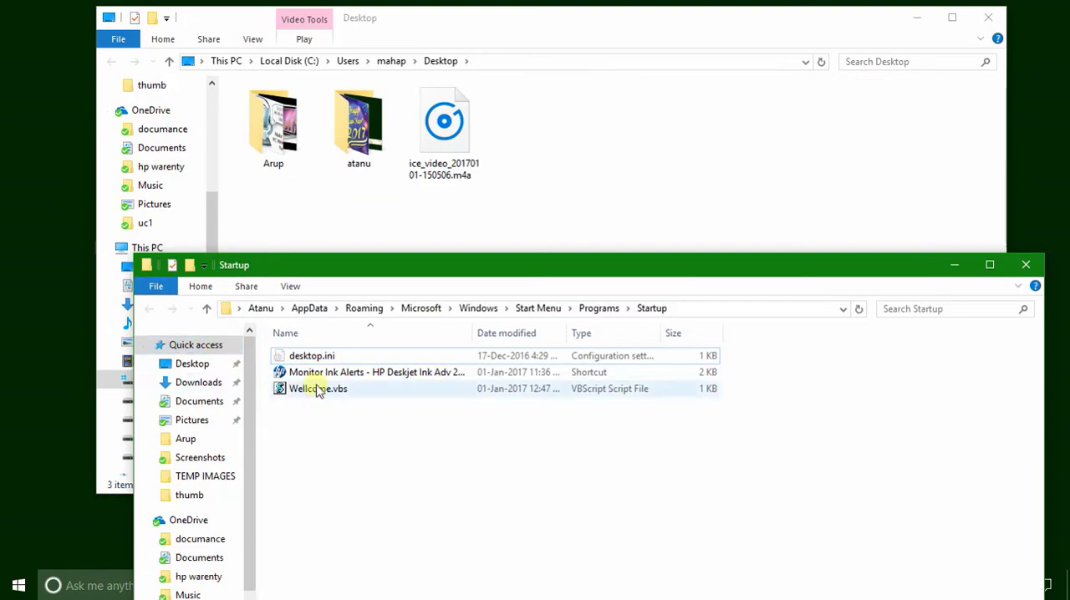